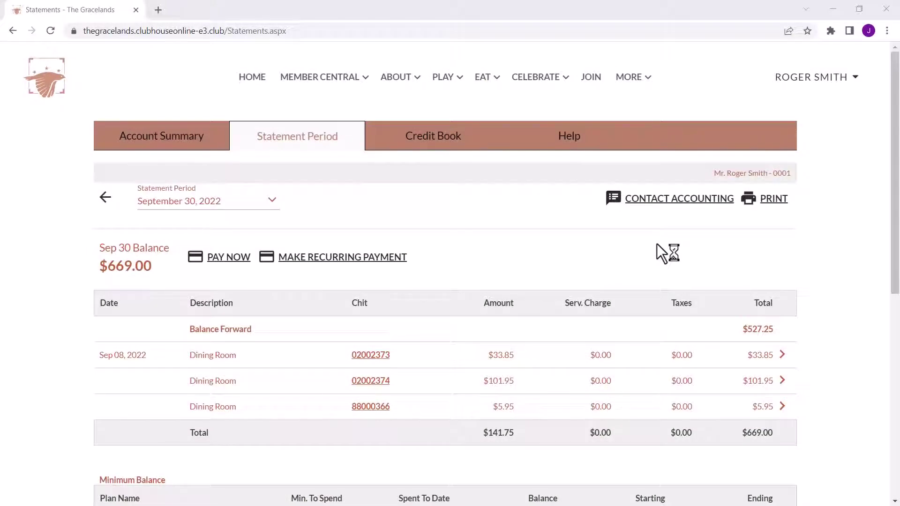
scroll(657, 243, down, 2)
scroll(657, 244, down, 2)
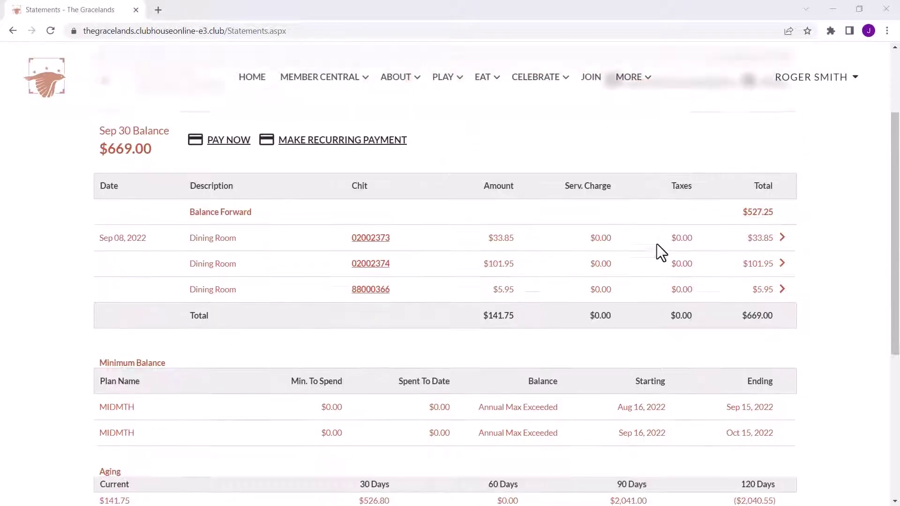
scroll(657, 244, down, 2)
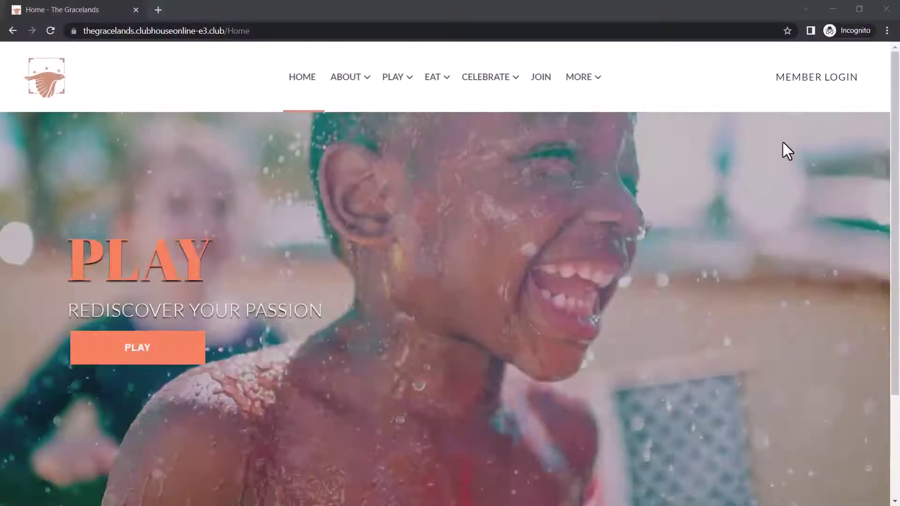
Step: Log in with the member user name and password, then switch to Club Central from the account menu
click(817, 77)
click(608, 272)
text(digital)
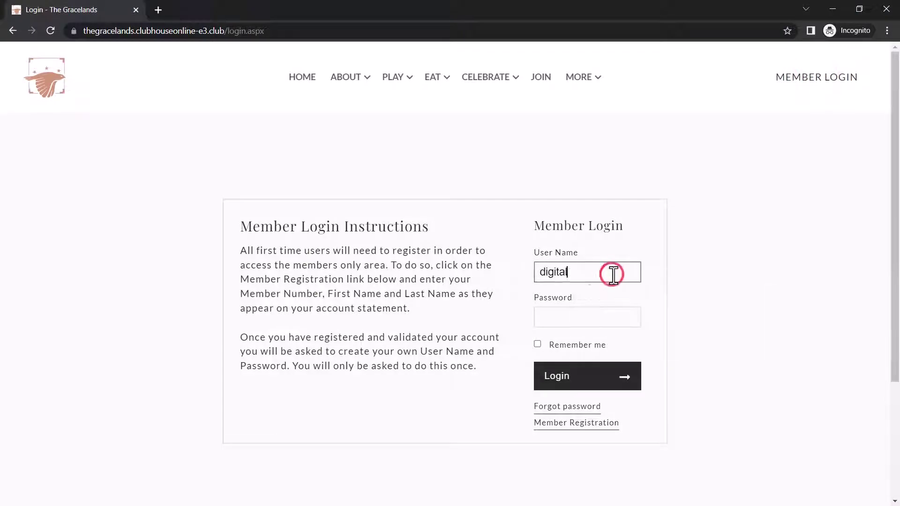
text(education)
click(596, 317)
text(*******)
click(584, 380)
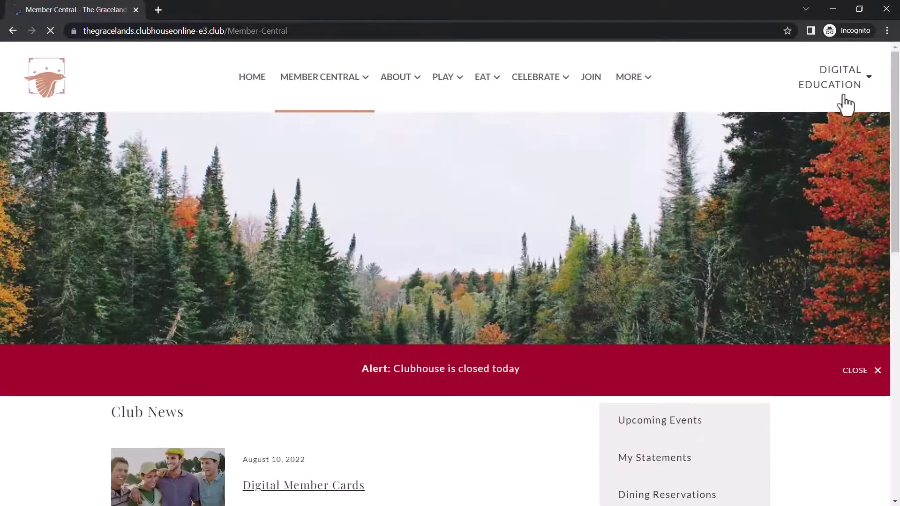
click(849, 85)
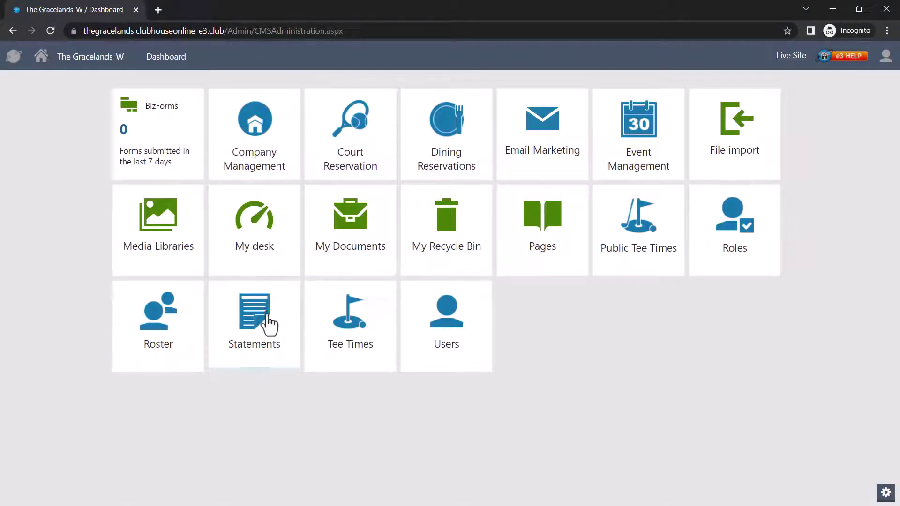
Step: Open the Statements tile's Messages settings from the admin dashboard
click(268, 322)
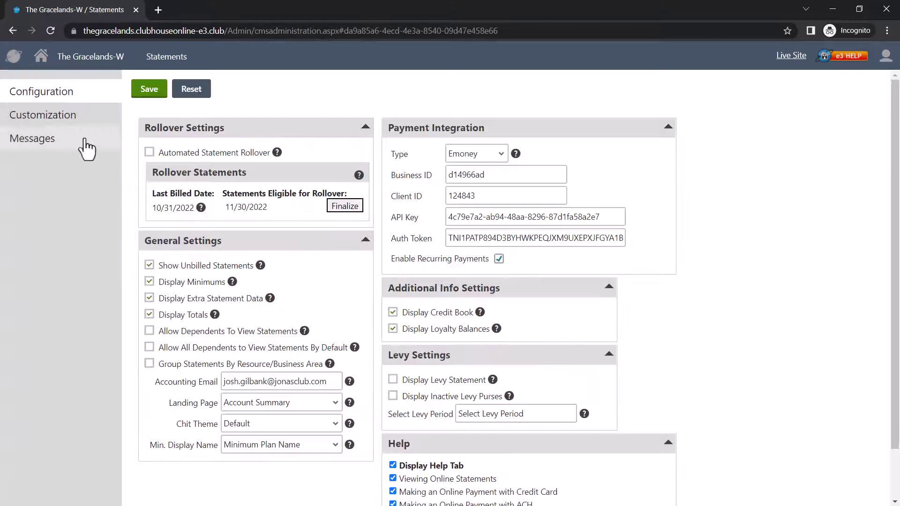
click(86, 144)
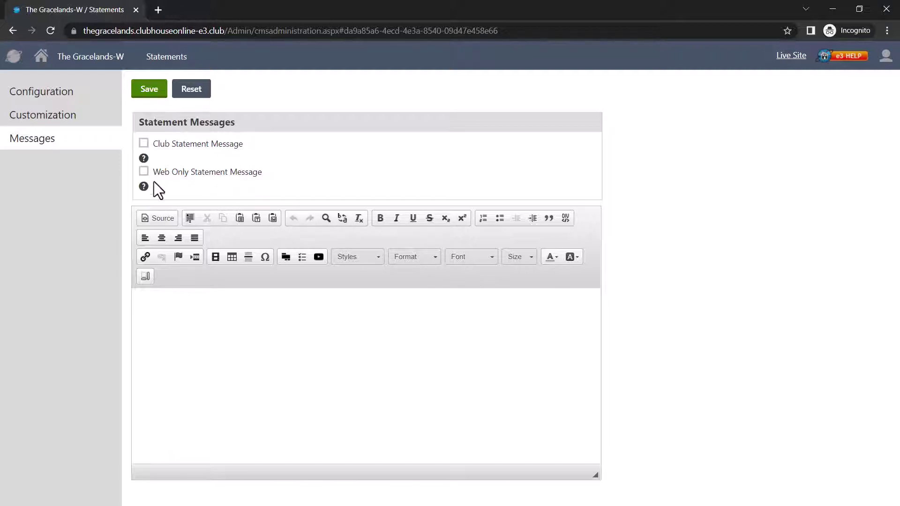
Step: Enable Web Only Statement Message, write the pay-online-5-days-before-due-date note, and save
click(144, 171)
click(181, 311)
text(Please make your online pay)
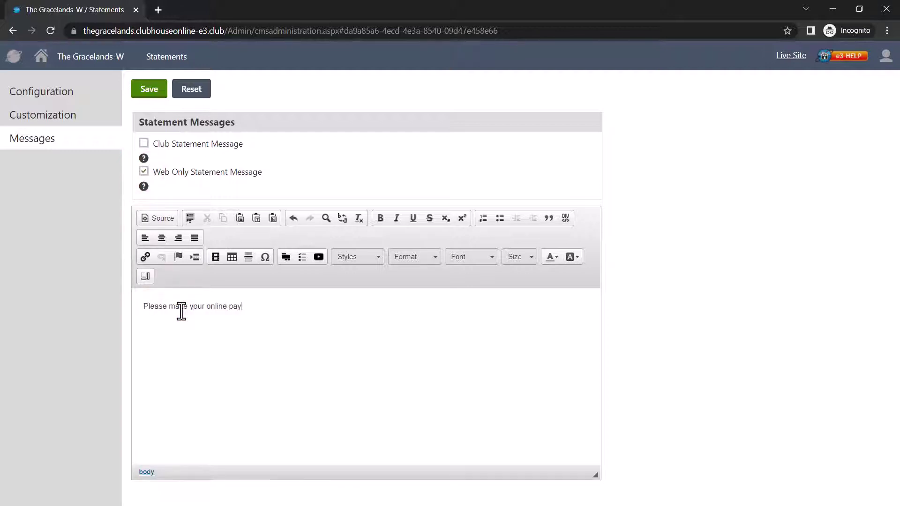
text(ment 5 days befor)
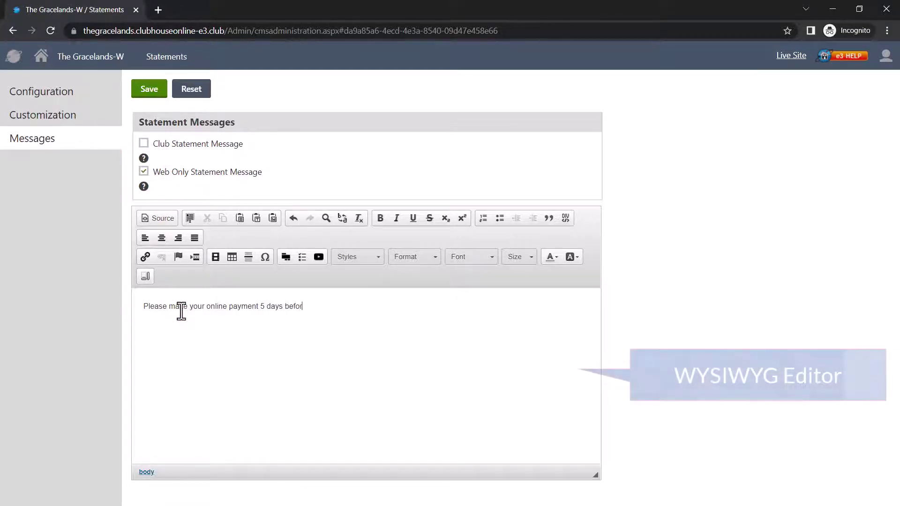
text(e the due date)
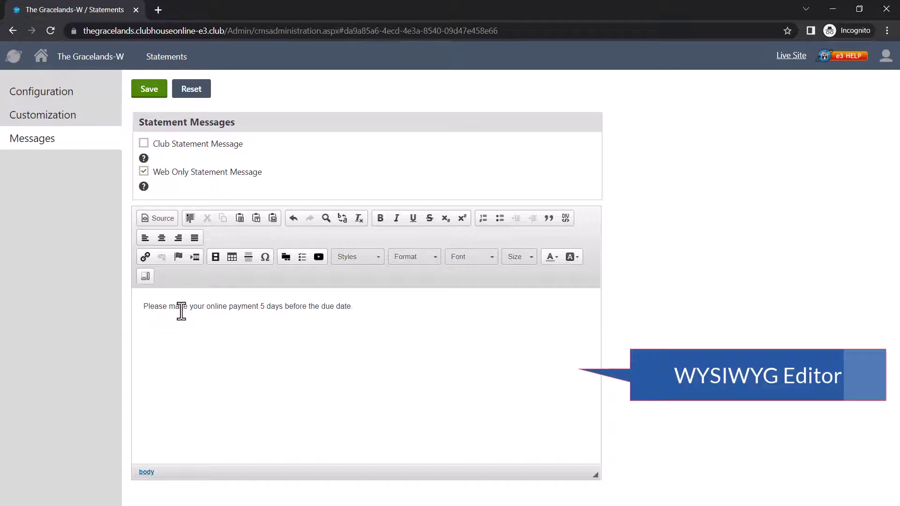
click(151, 93)
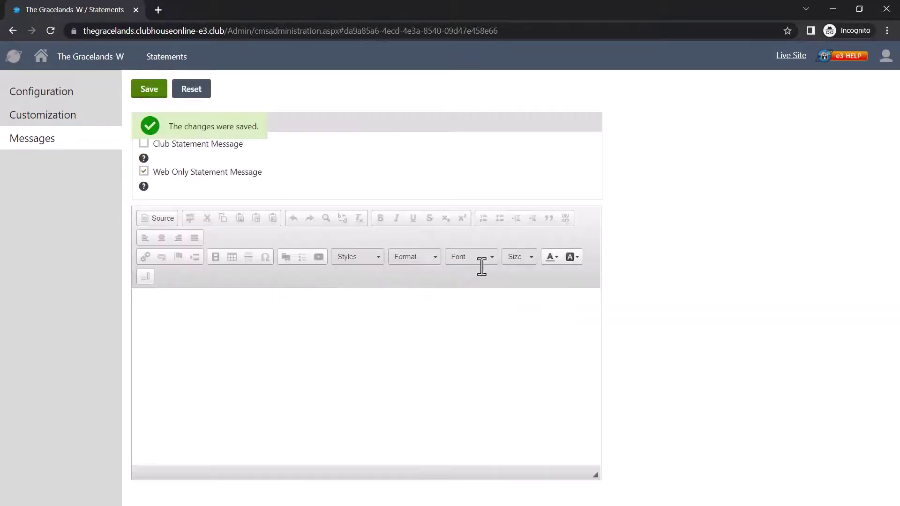
Step: Turn on both Club Statement Message and Web Only options and save again
click(144, 171)
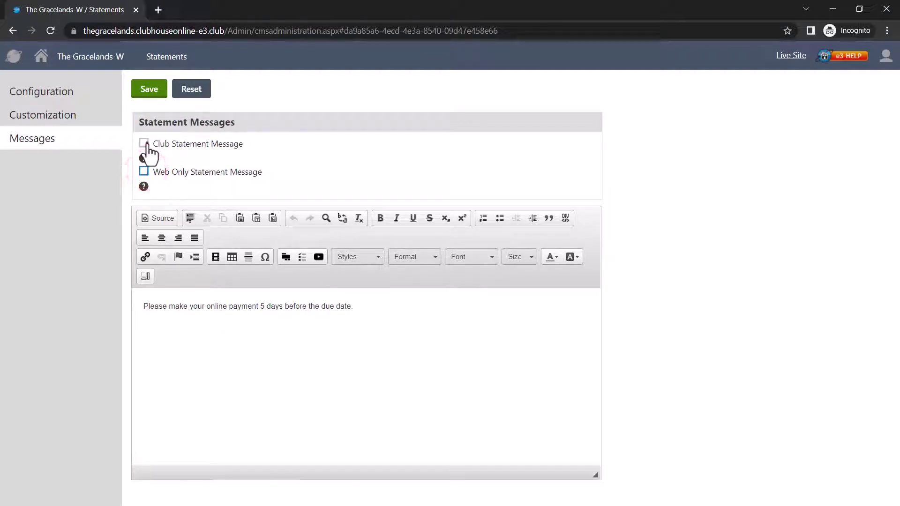
click(143, 143)
click(144, 173)
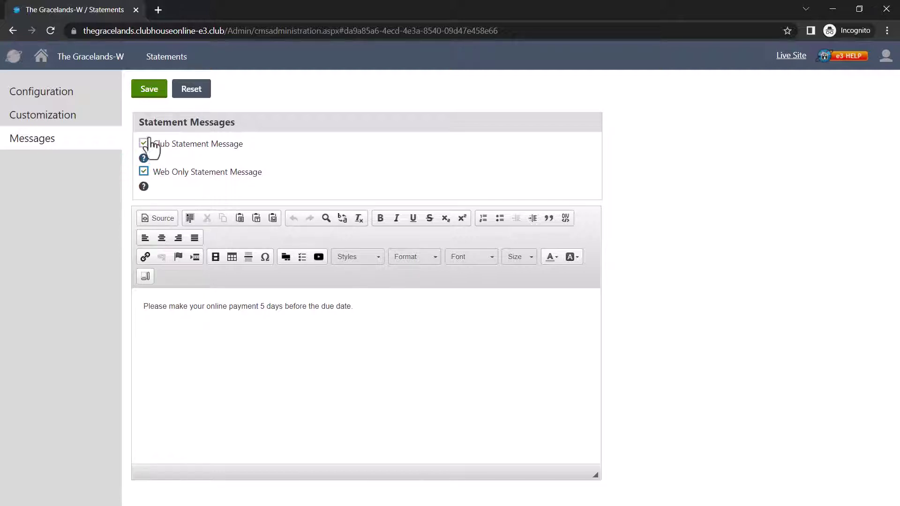
click(149, 90)
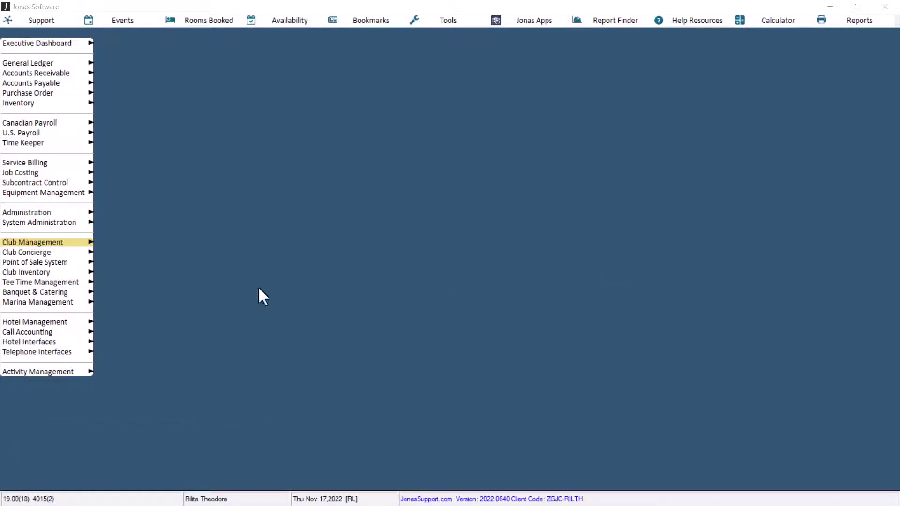
Step: Load the club's Messages to Put on Stmts, review the general 15th message, and close it
click(84, 243)
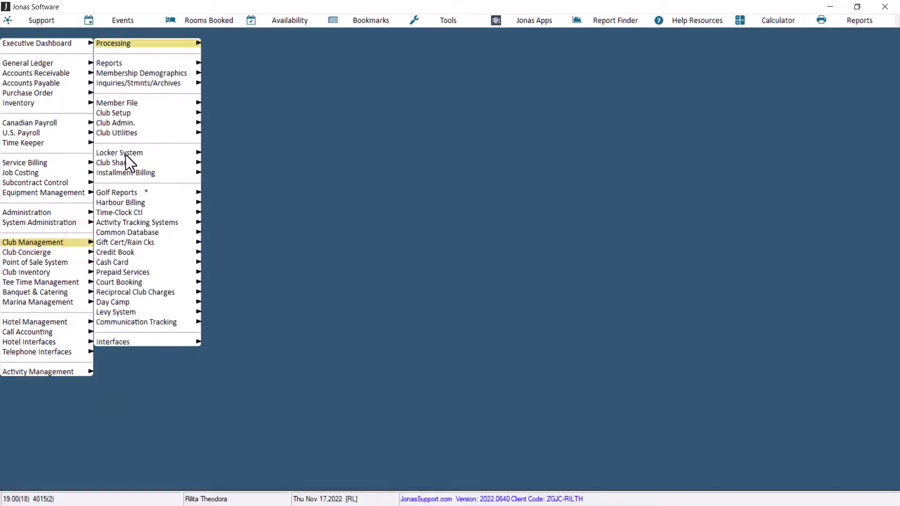
click(130, 123)
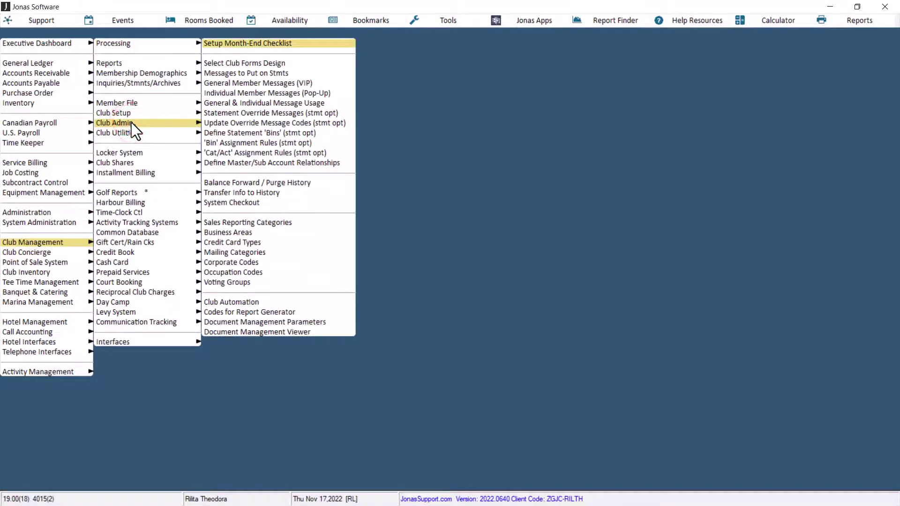
click(249, 73)
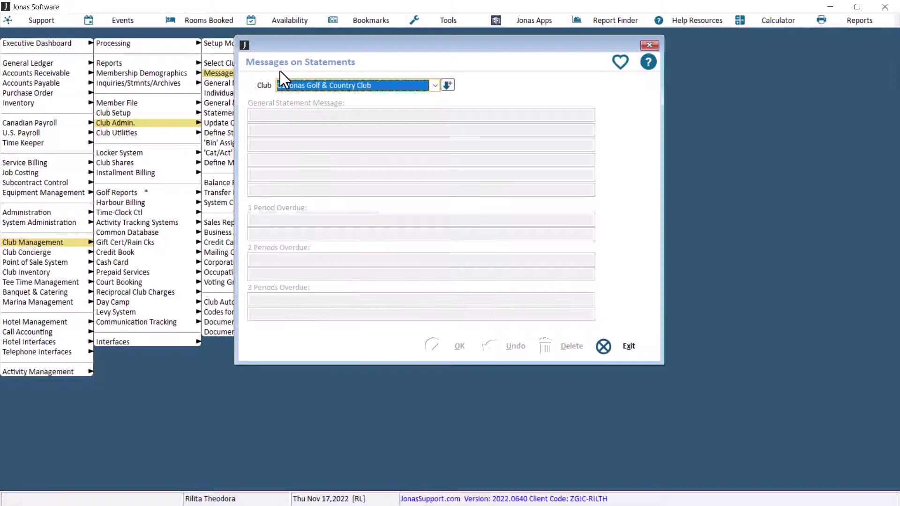
click(447, 85)
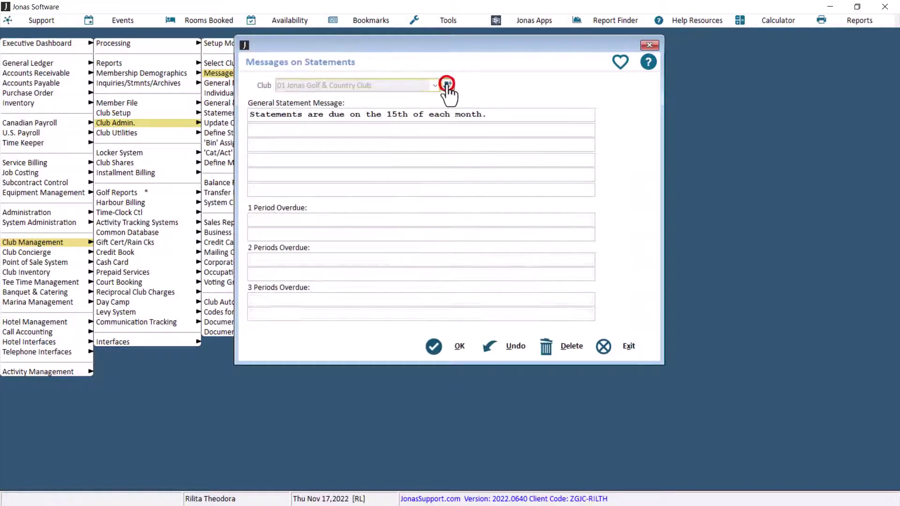
click(513, 114)
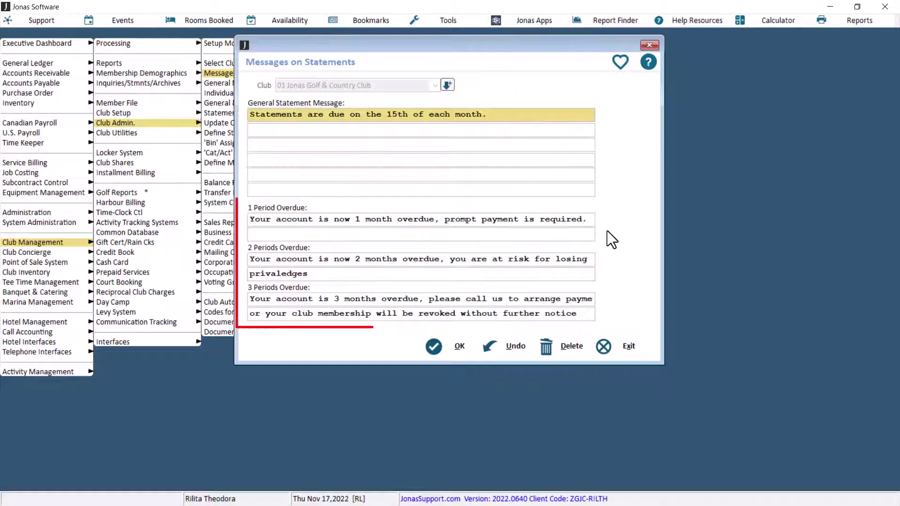
click(442, 351)
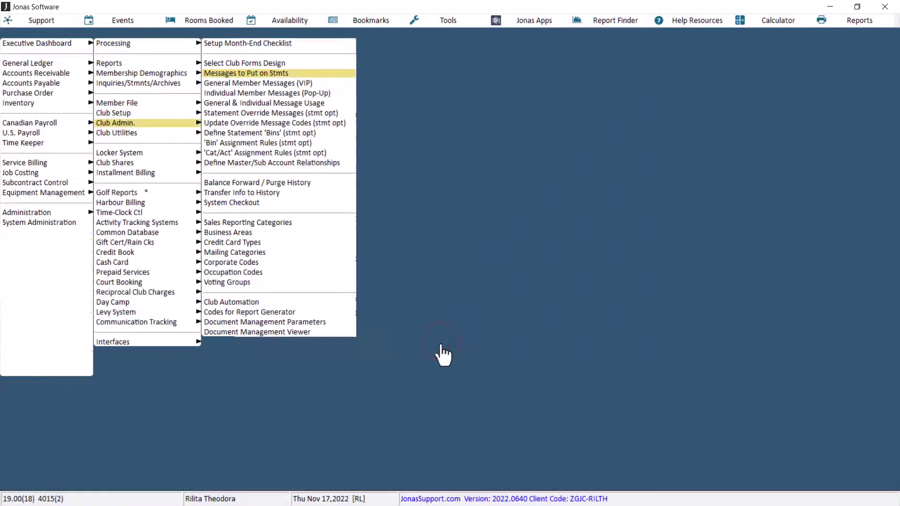
Step: Open Statement Override Messages under Club Management > Club Admin
key(Escape)
key(Escape)
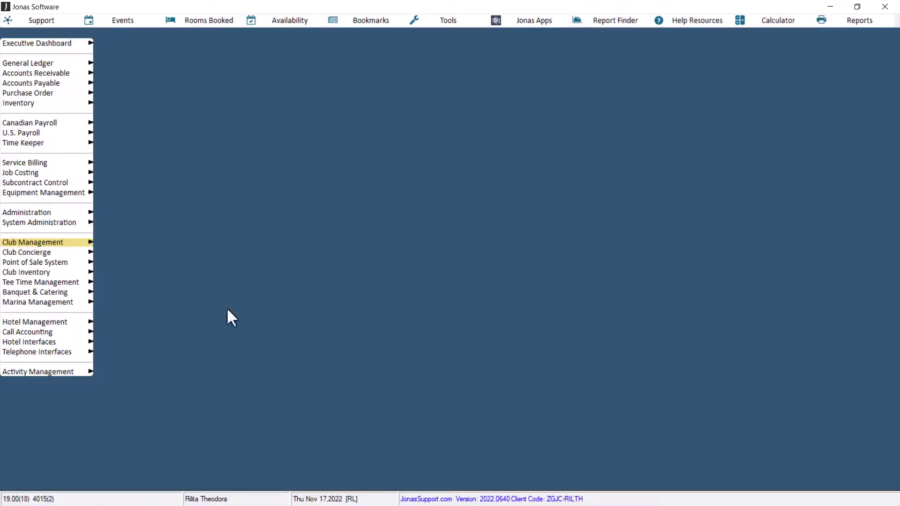
click(90, 246)
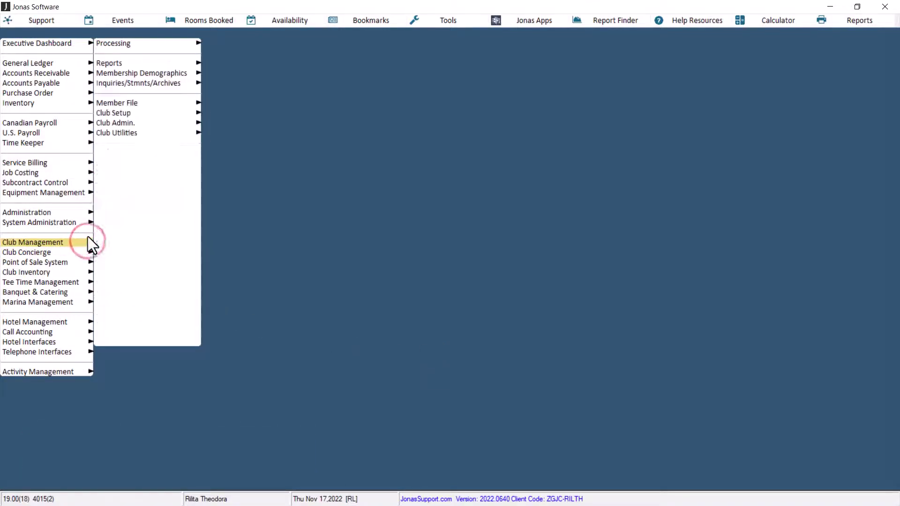
click(130, 123)
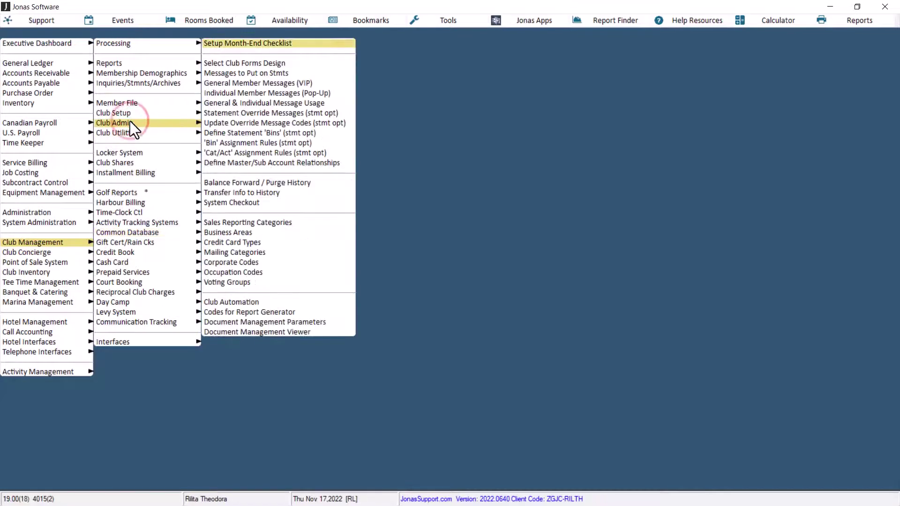
click(236, 111)
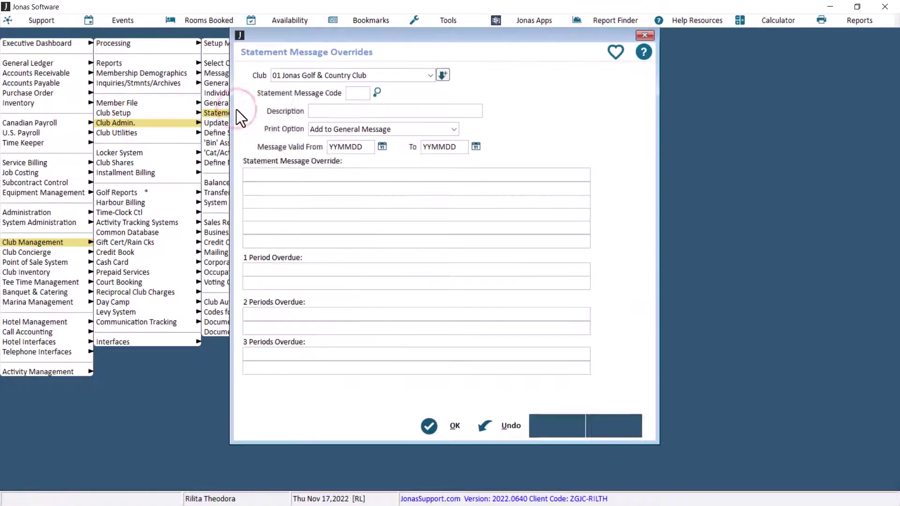
Step: Look up override codes, check the Holiday Season override, and choose Add Another Override Code
click(442, 75)
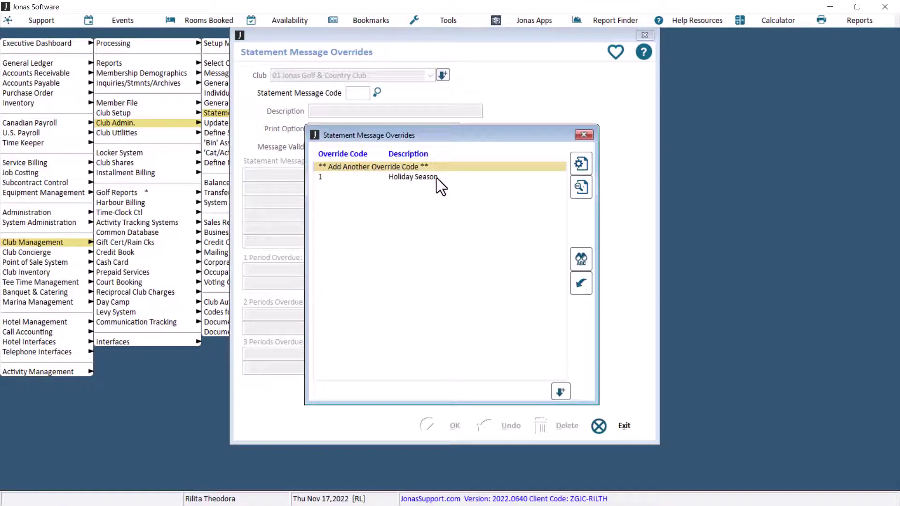
click(436, 178)
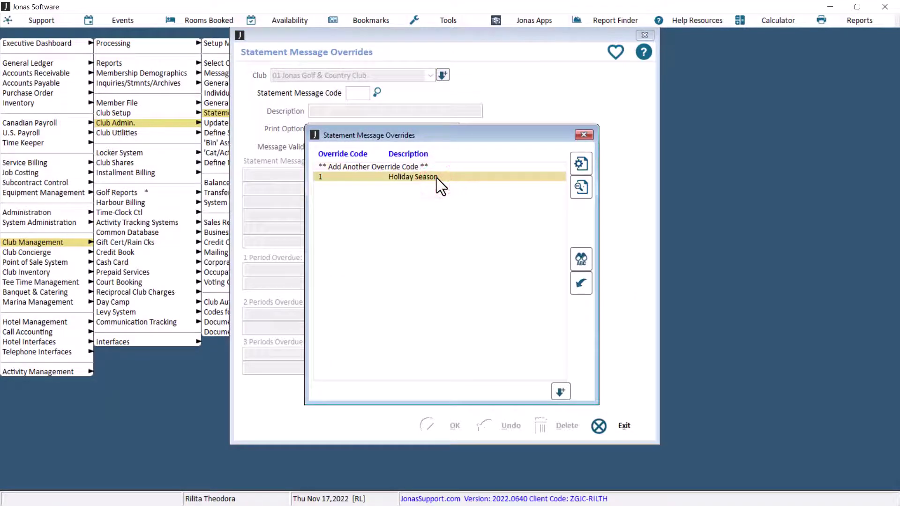
double_click(437, 167)
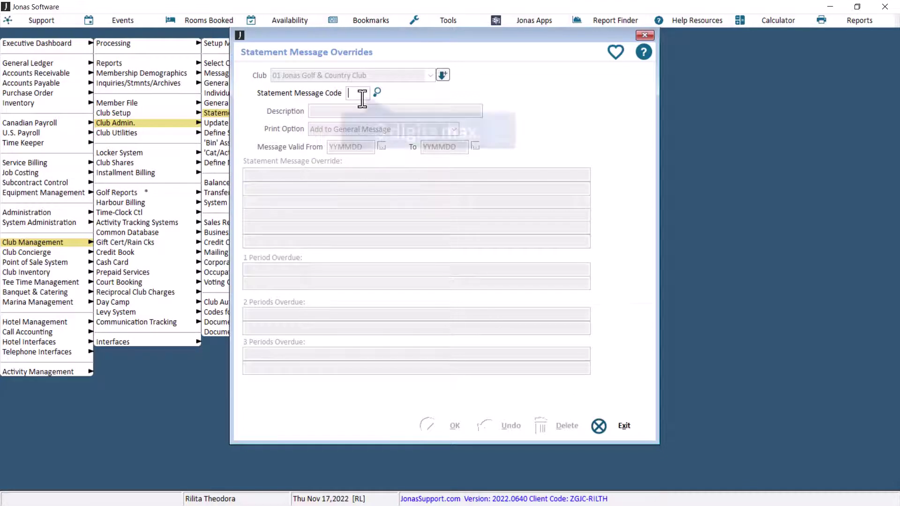
text(NEW)
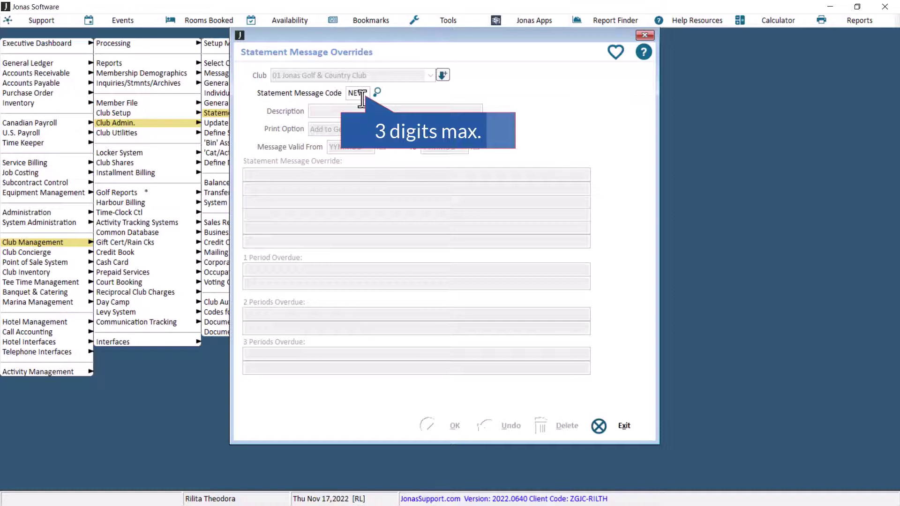
Step: Enter code NEW with description 'New Year' and Print Option 'Only Print Special Message'
key(Return)
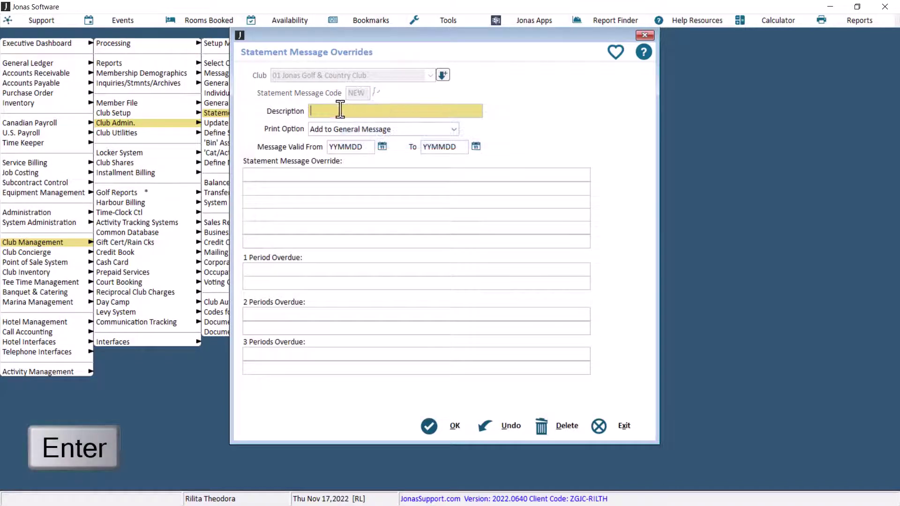
text(New)
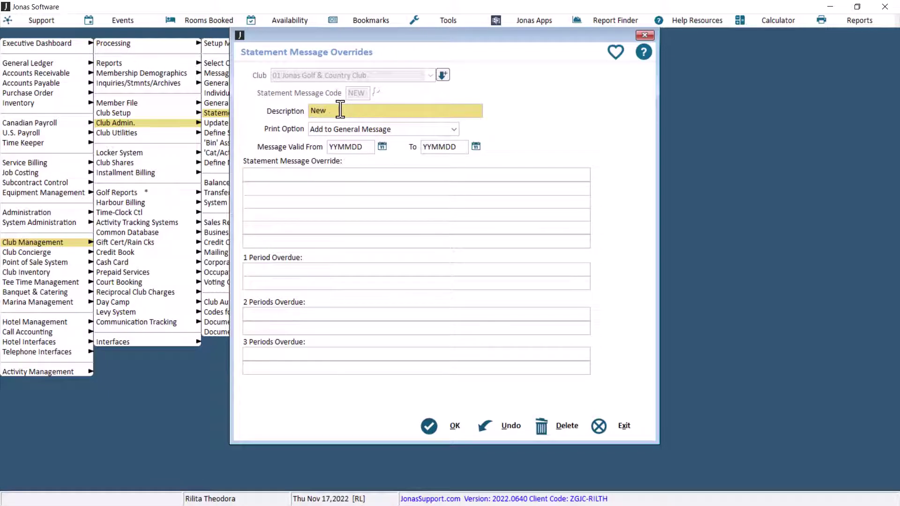
text( Yea)
key(Return)
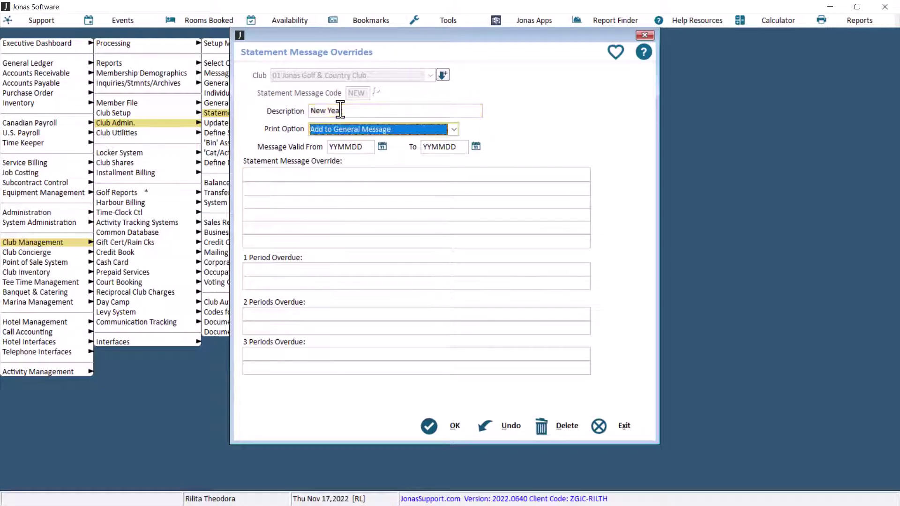
click(446, 131)
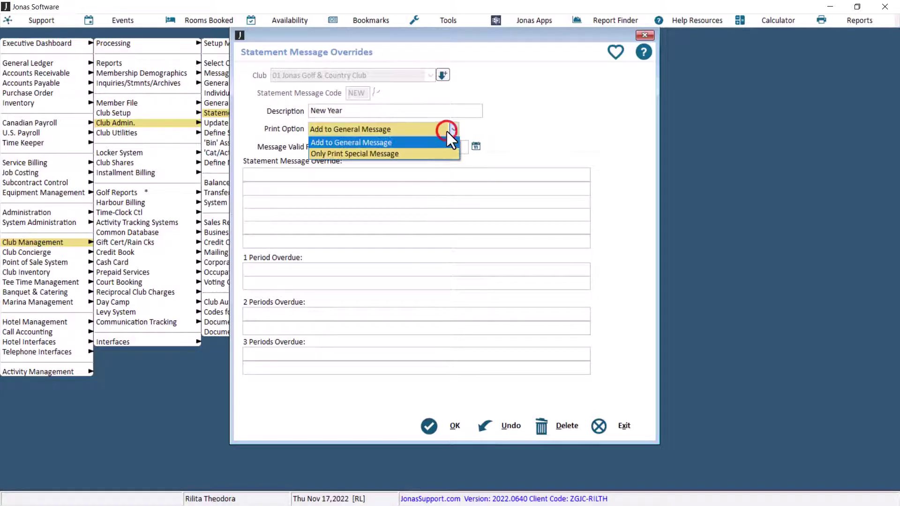
click(418, 153)
Step: Set validity 2023-01-01 to 2023-01-31, enter the January 20th payment message, and click OK
click(382, 147)
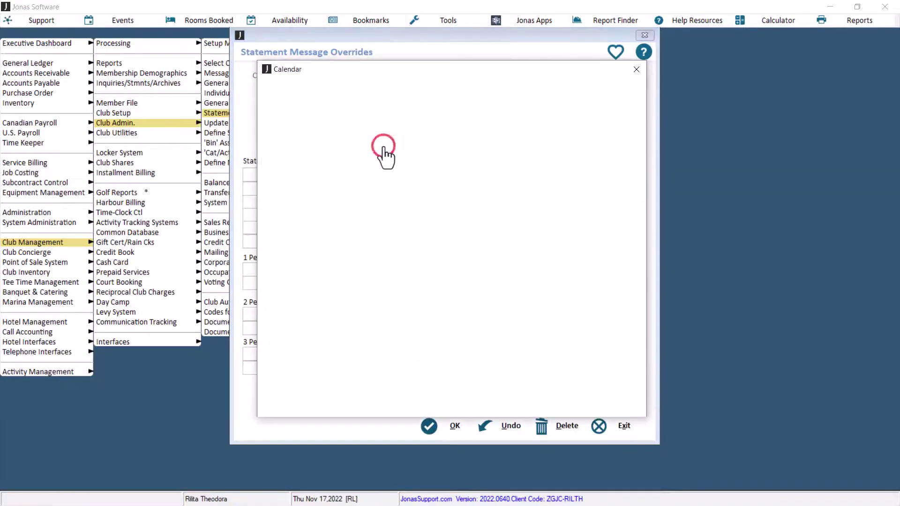
click(618, 102)
double_click(267, 129)
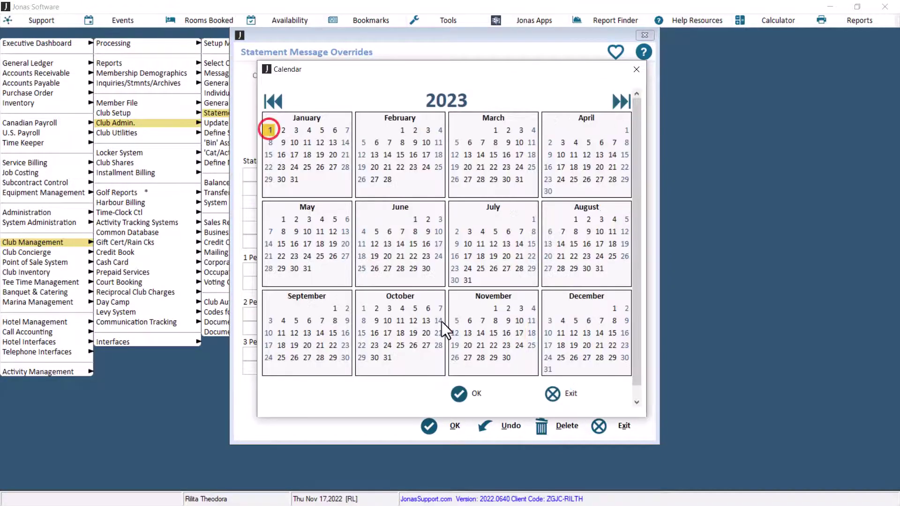
click(470, 147)
click(620, 102)
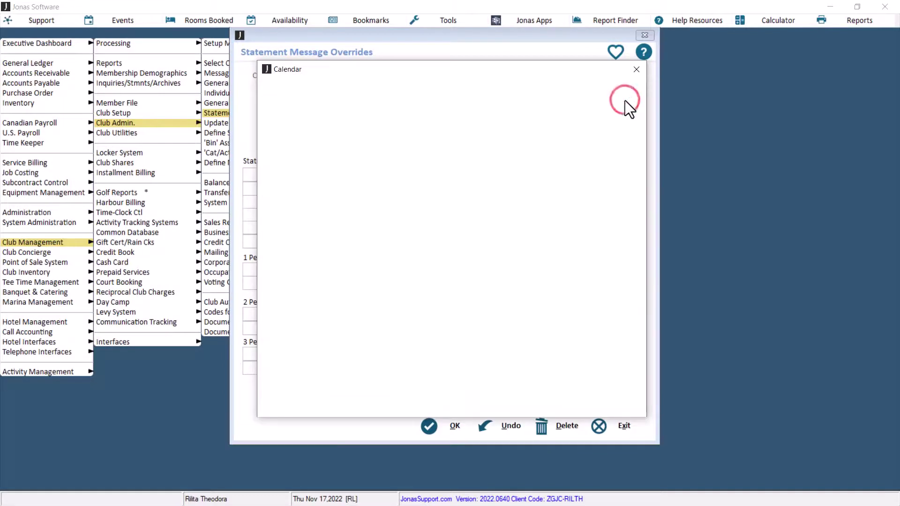
click(294, 179)
click(464, 395)
click(381, 177)
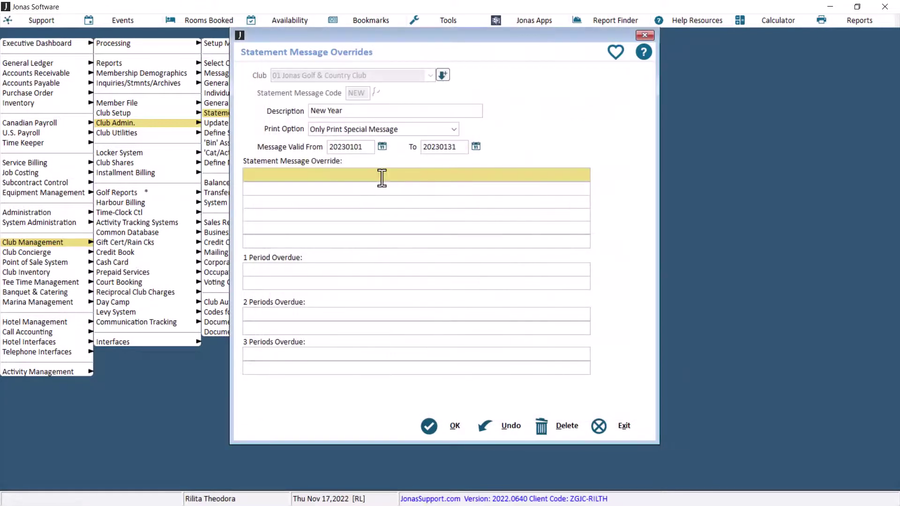
text(Payments are due on the)
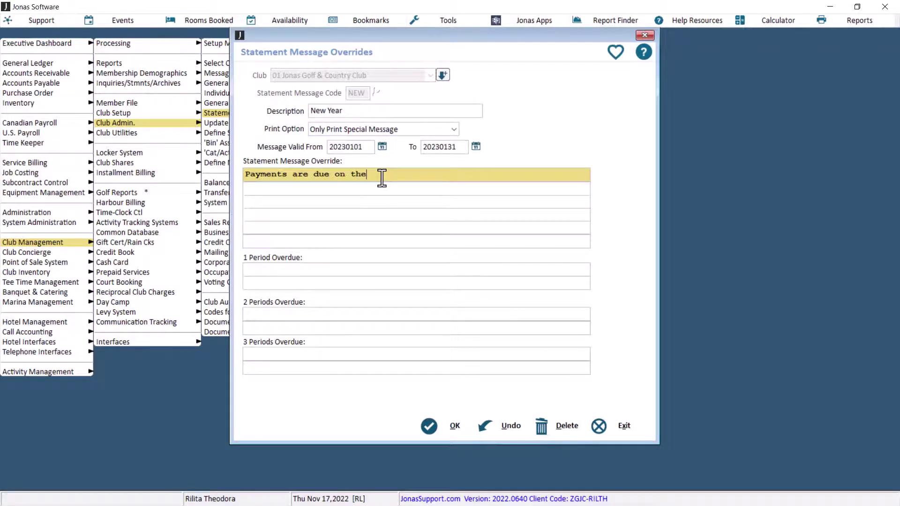
text( 20th in January.)
click(443, 426)
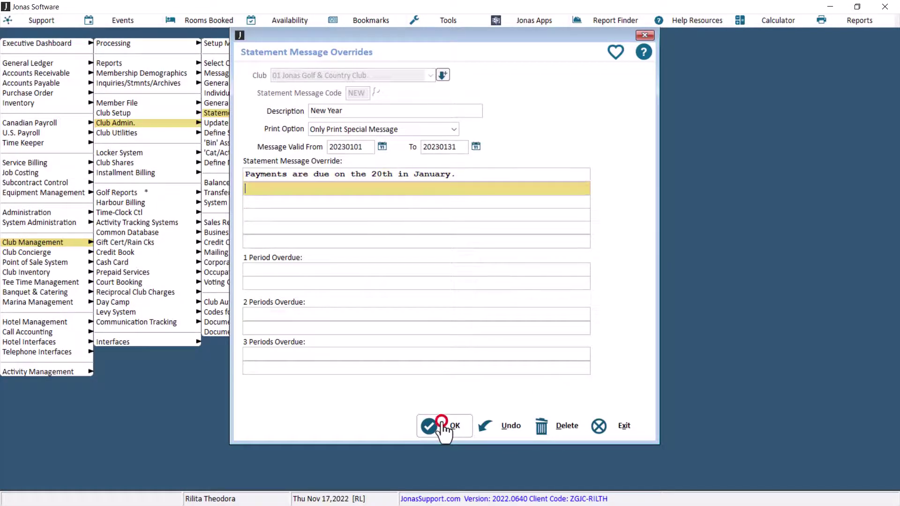
click(444, 427)
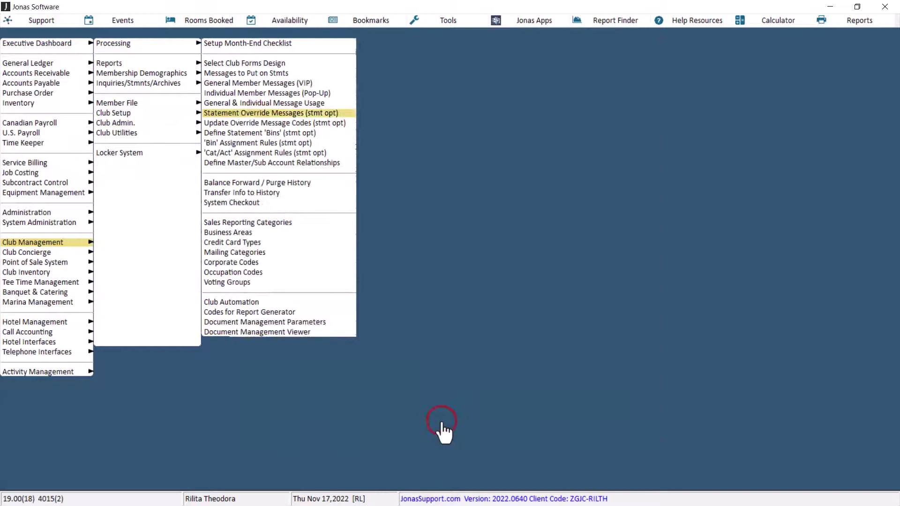